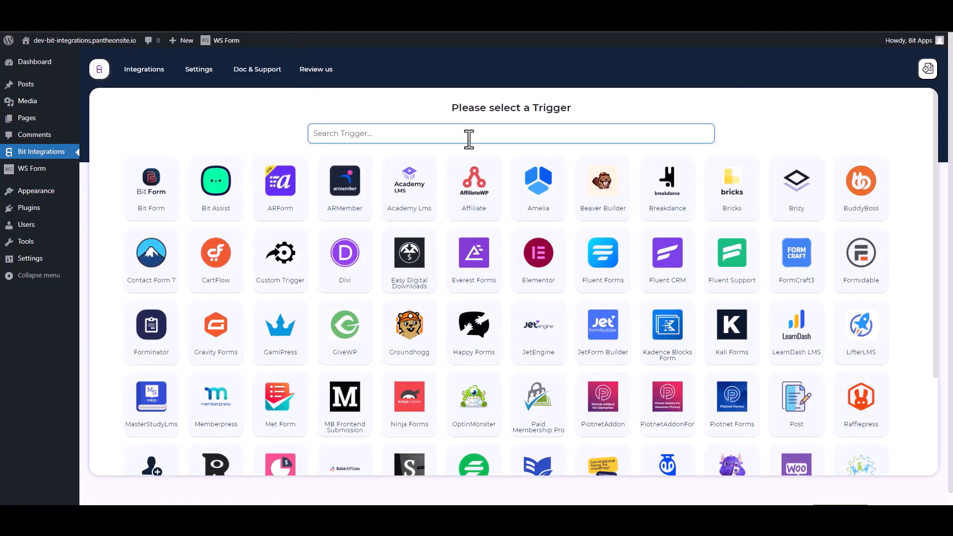
# Step: Pick WS Form as the trigger, then add a new Contact Form action named 'Bit Integrations'
pyautogui.write('ws')
pyautogui.click(499, 197)
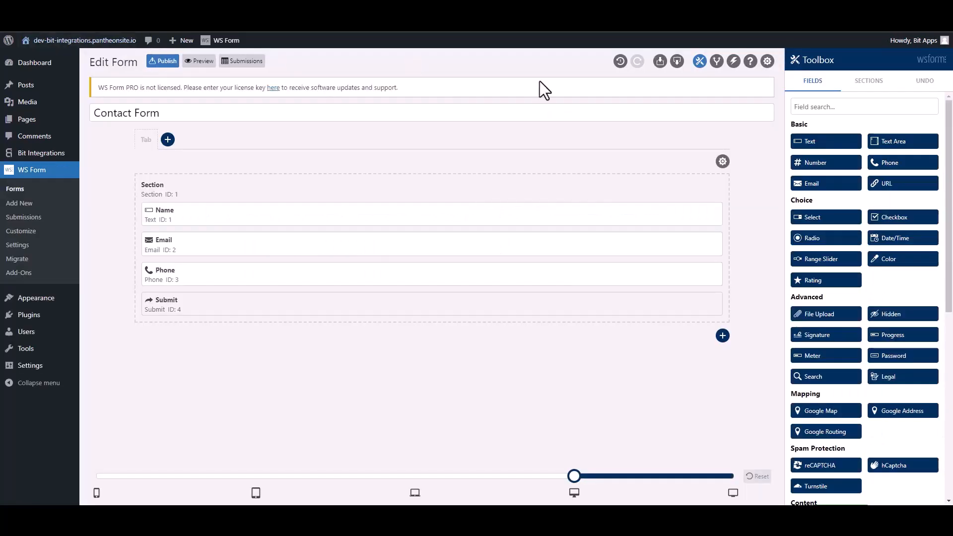
pyautogui.click(733, 62)
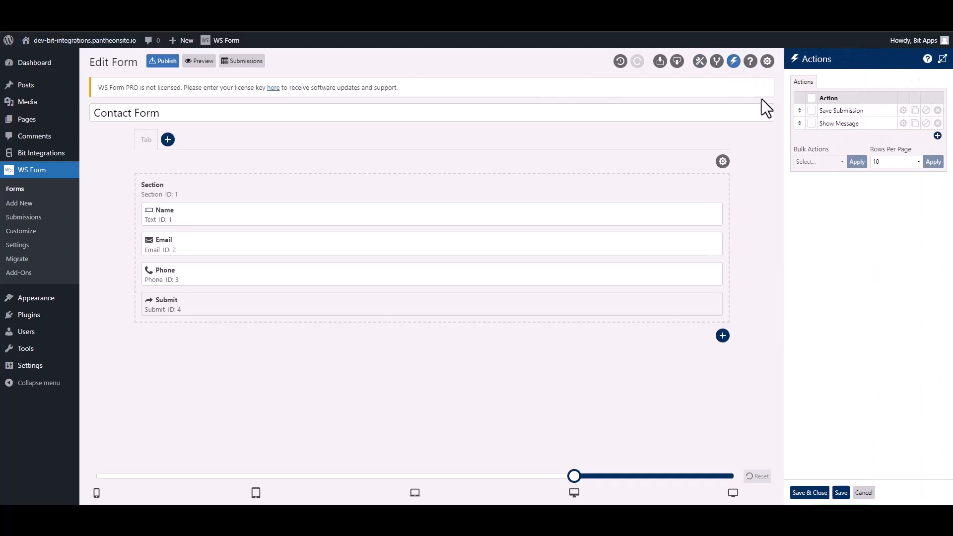
pyautogui.click(937, 135)
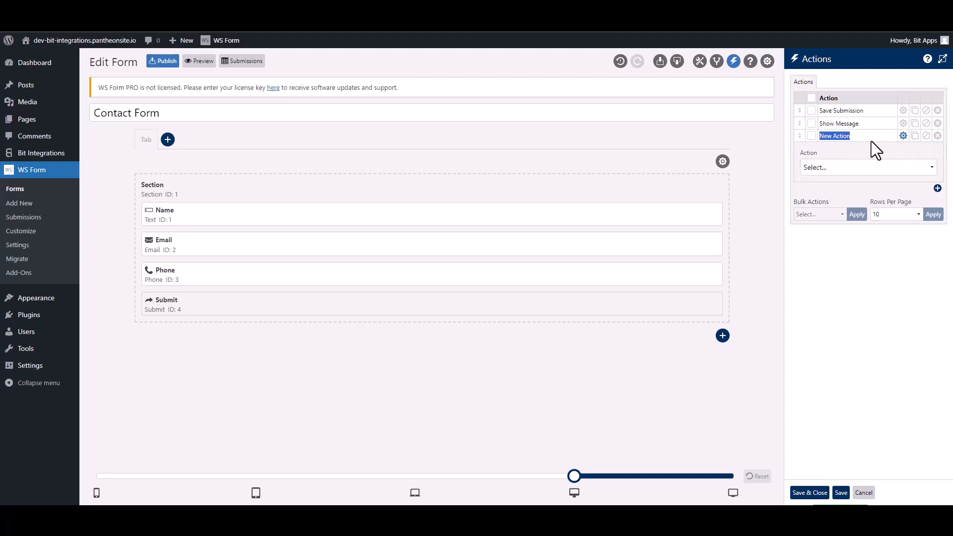
pyautogui.write('Bit Integra')
# Step: Make the action a Run WordPress Hook of type Action - do_action
pyautogui.click(853, 168)
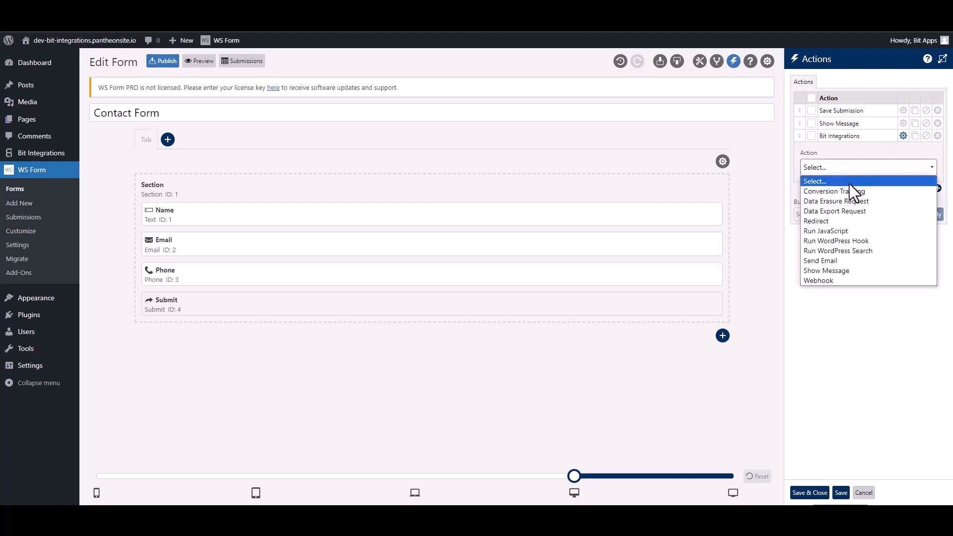
pyautogui.click(864, 241)
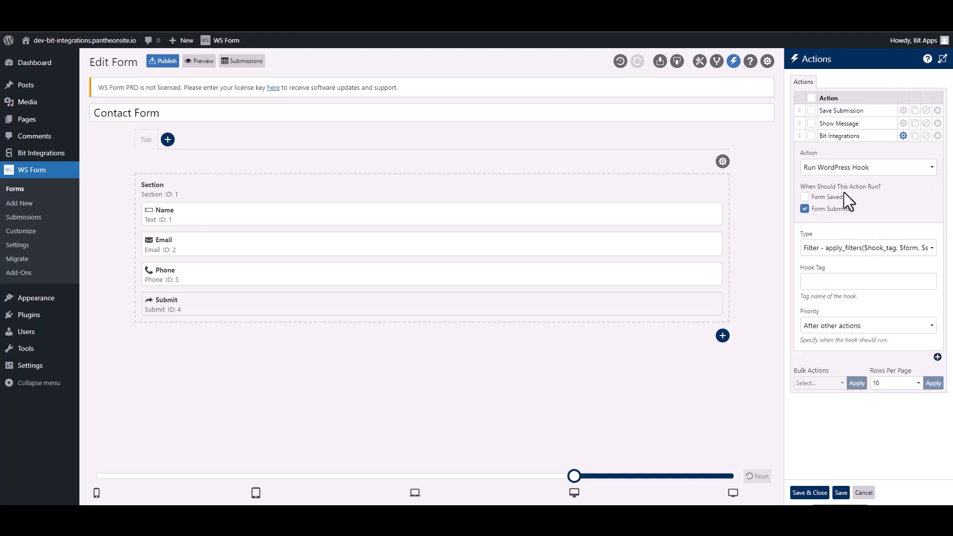
pyautogui.click(827, 253)
pyautogui.click(828, 271)
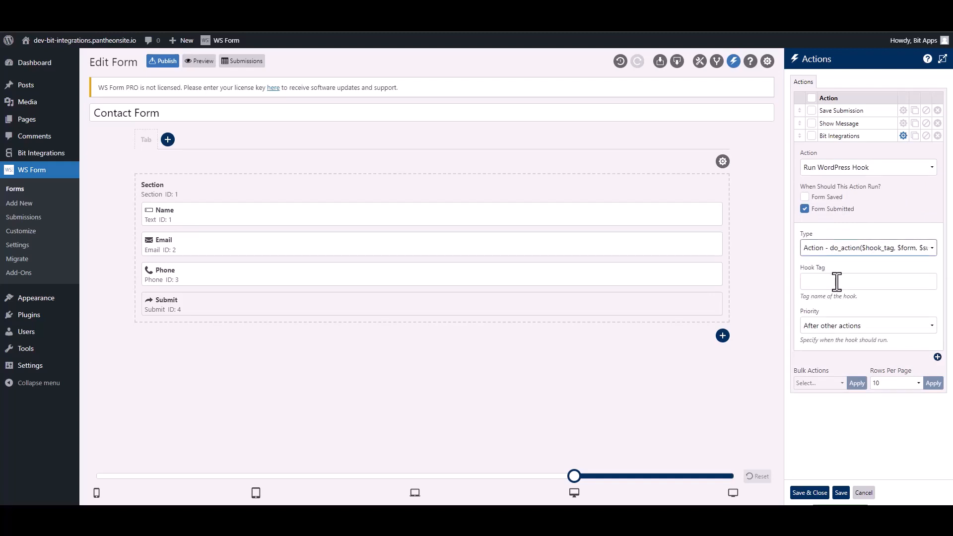
pyautogui.click(836, 282)
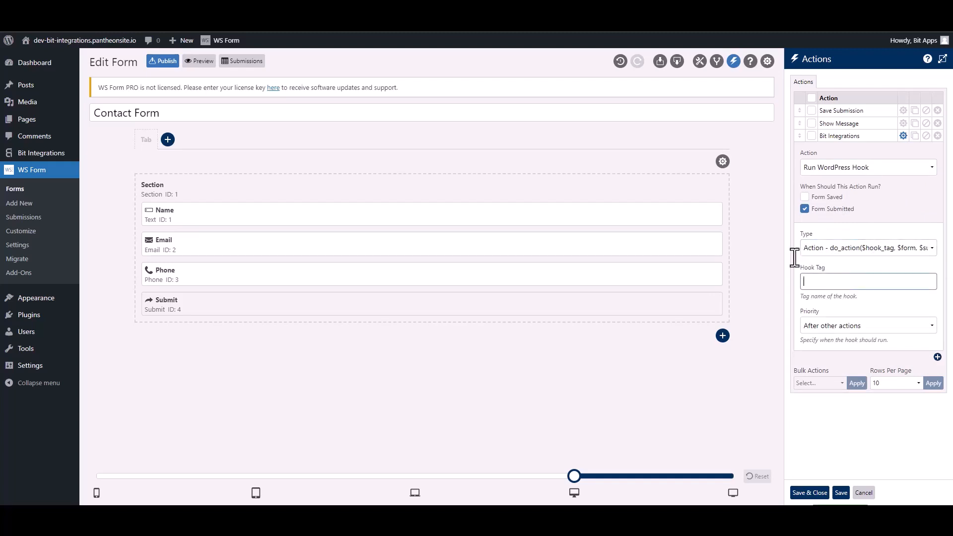
# Step: Copy the hook tag ws_form_action_for_bi from the Bit Integrations setup note
pyautogui.click(347, 9)
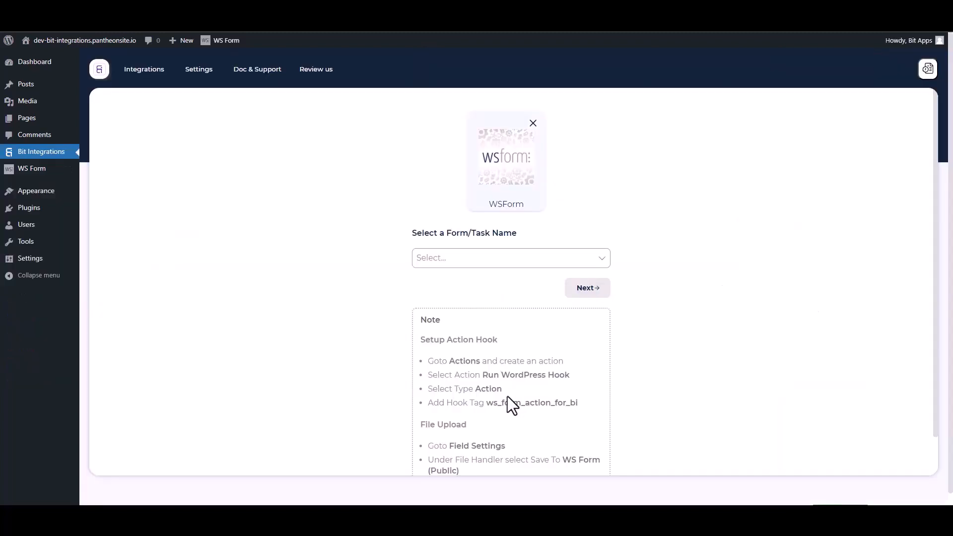
pyautogui.moveTo(585, 409); pyautogui.dragTo(491, 404)
pyautogui.hotkey('ctrl', 'c')
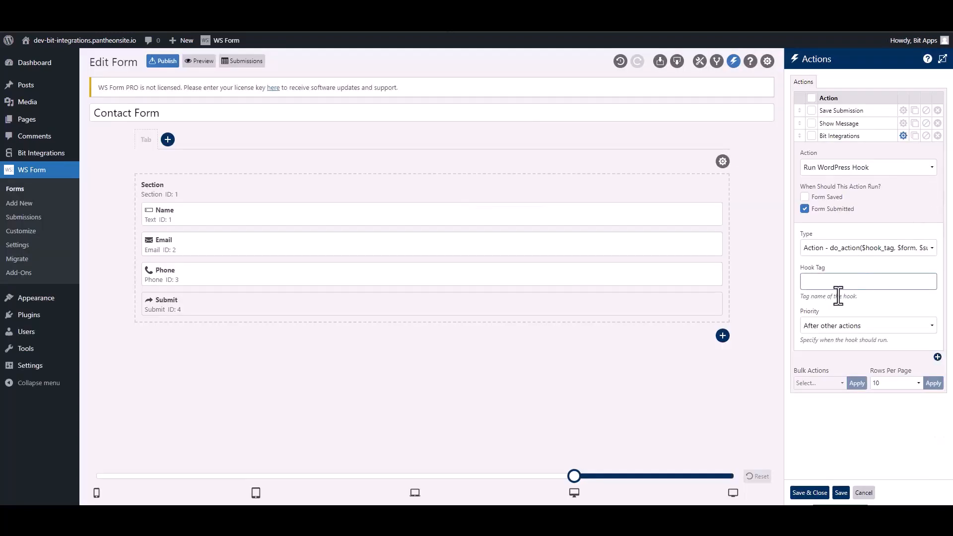
# Step: Paste ws_form_action_for_bi into the action's Hook Tag field and save the actions
pyautogui.click(835, 285)
pyautogui.hotkey('ctrl', 'v')
pyautogui.click(814, 493)
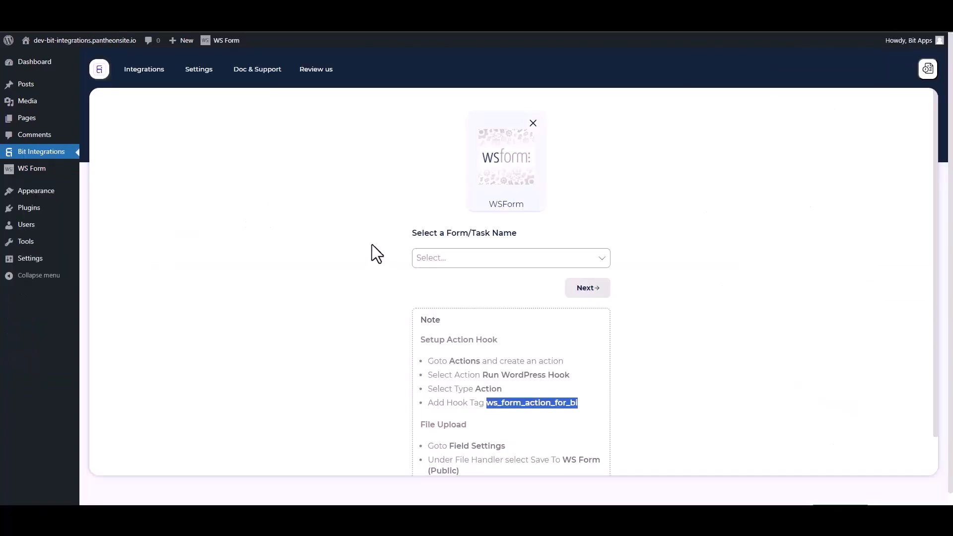
pyautogui.click(355, 238)
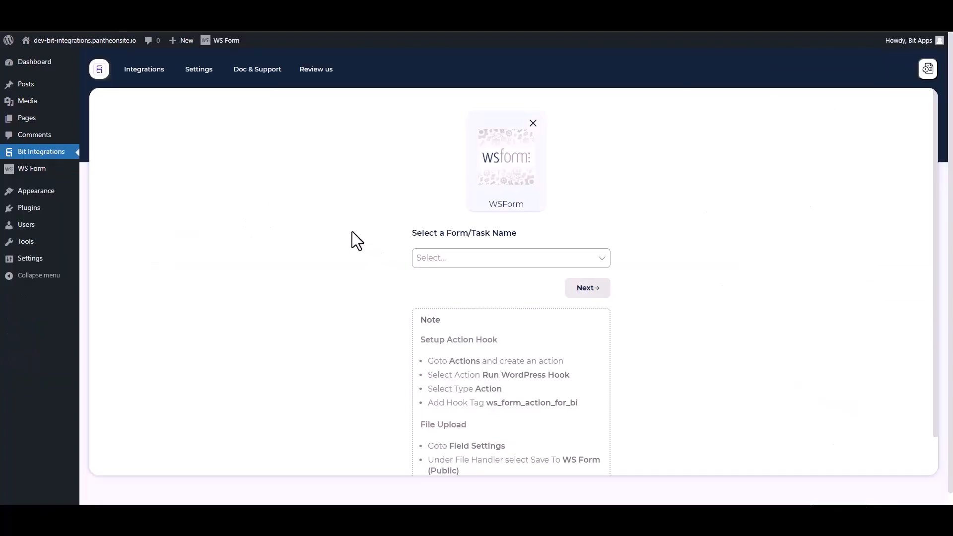
# Step: Select Contact Form as the WS Form trigger form and proceed to choosing an action app
pyautogui.click(464, 257)
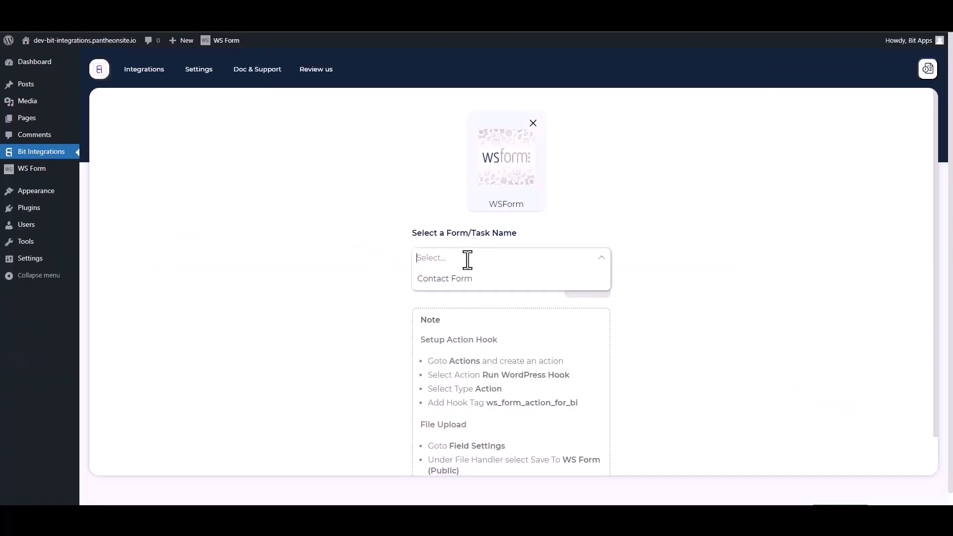
pyautogui.click(439, 278)
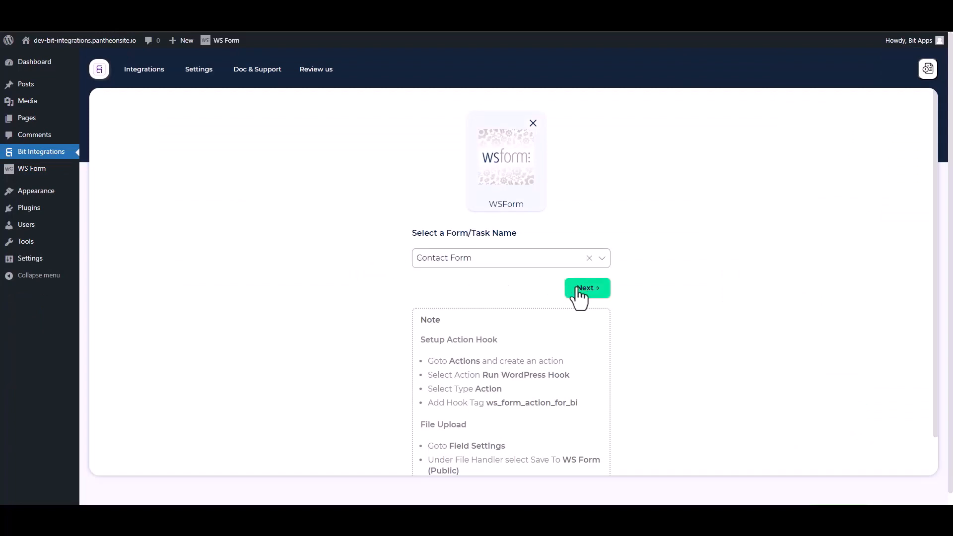
pyautogui.click(567, 284)
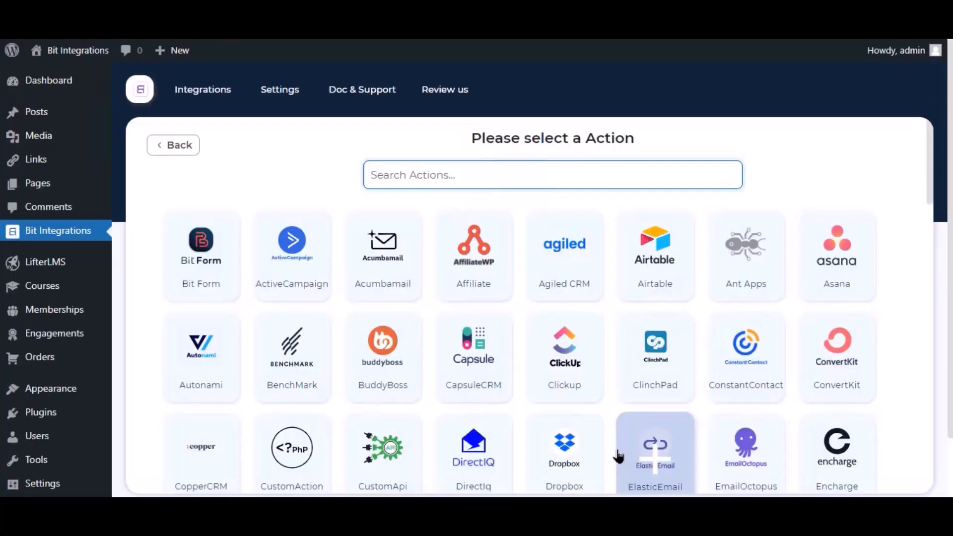
pyautogui.click(644, 461)
pyautogui.click(488, 175)
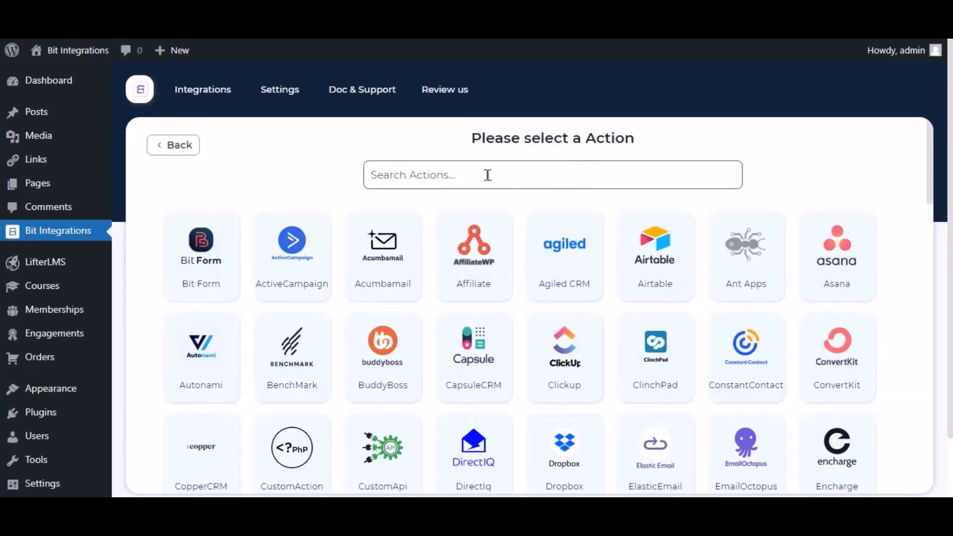
# Step: Search actions for 'mailre' and choose MailRelay, selecting the integration name
pyautogui.write('mailre')
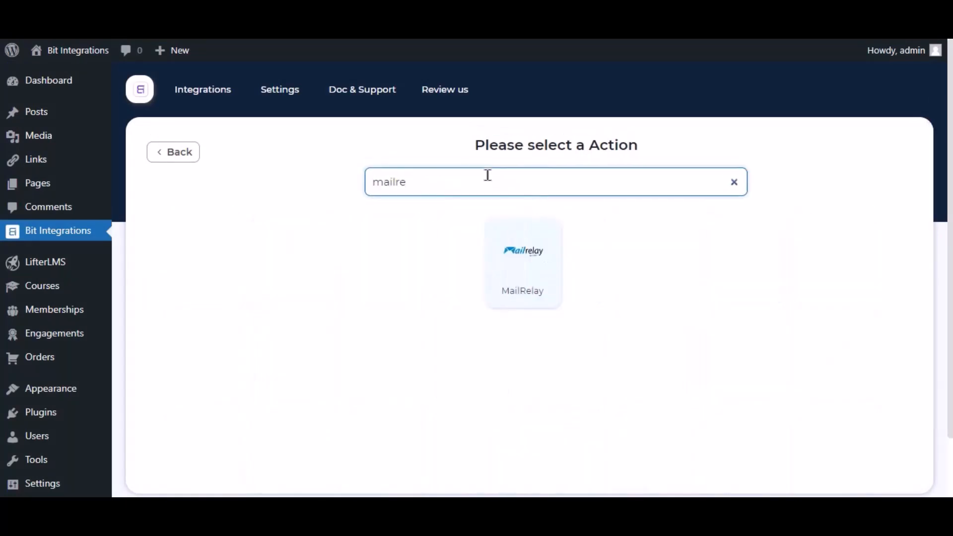
pyautogui.click(511, 267)
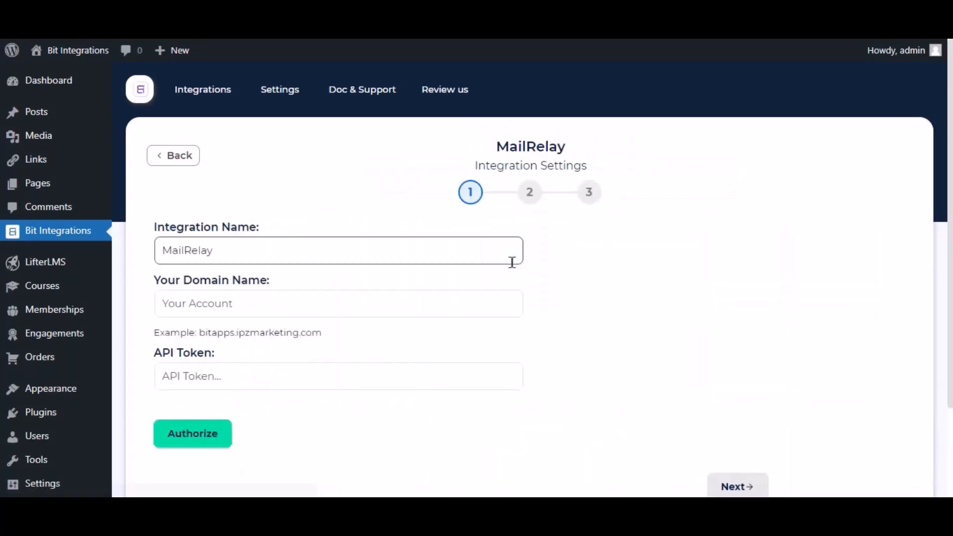
pyautogui.click(208, 258)
pyautogui.moveTo(209, 257); pyautogui.dragTo(155, 265)
pyautogui.click(195, 258)
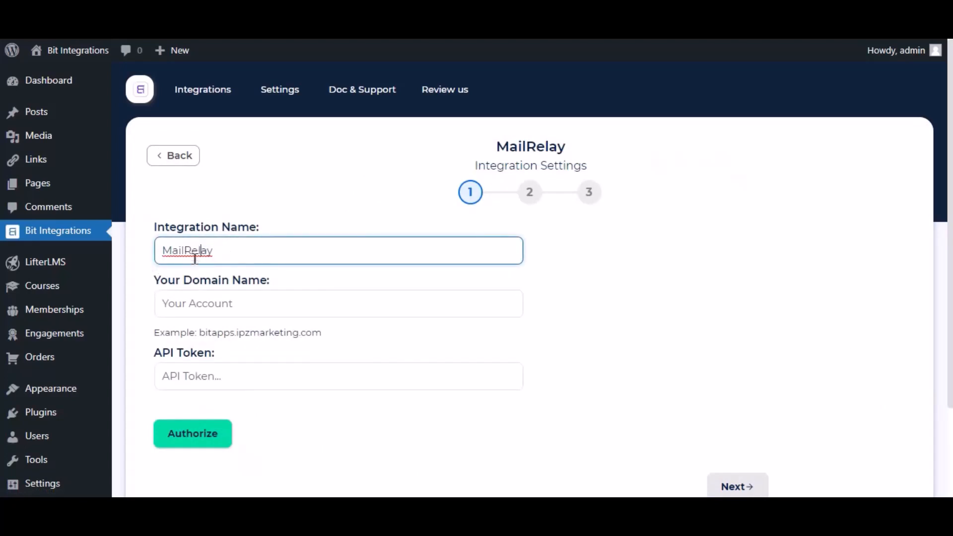
# Step: Enter the MailRelay account's domain name and open the MailRelay API Token page
pyautogui.click(190, 301)
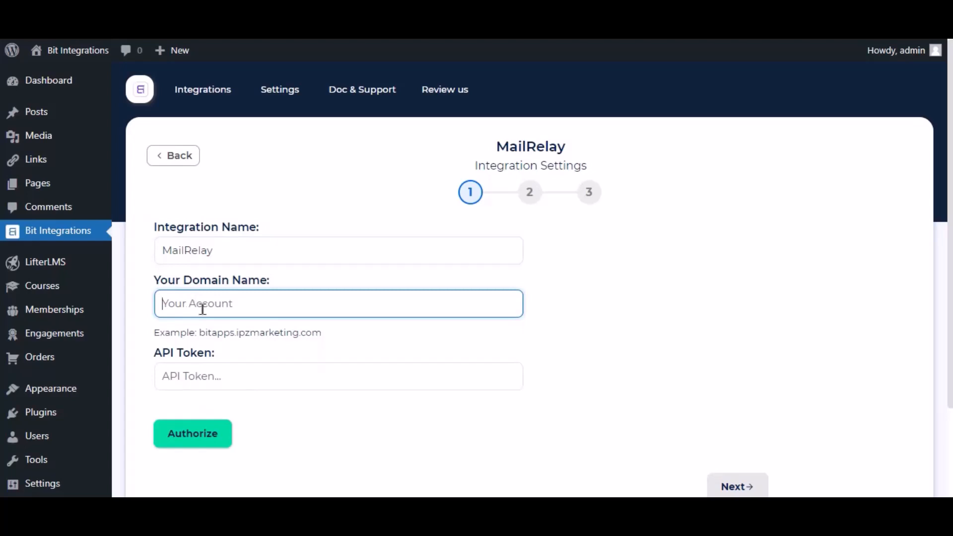
pyautogui.write('almizan1')
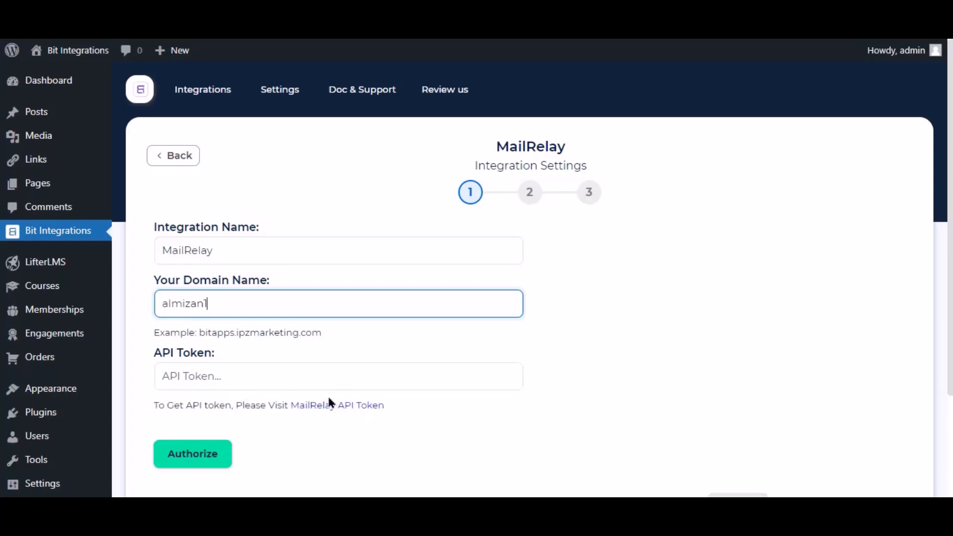
pyautogui.click(347, 405)
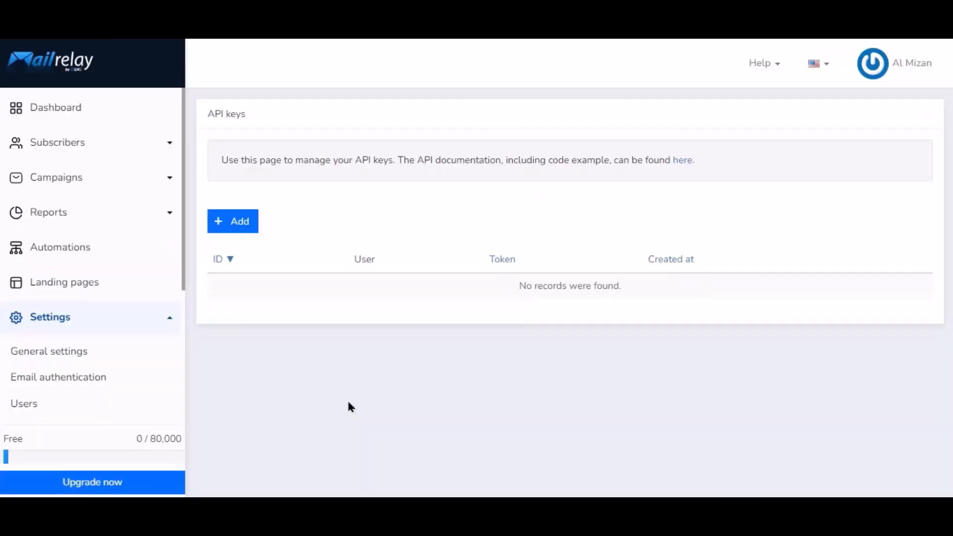
# Step: Create a new MailRelay API key and copy its token
pyautogui.click(238, 226)
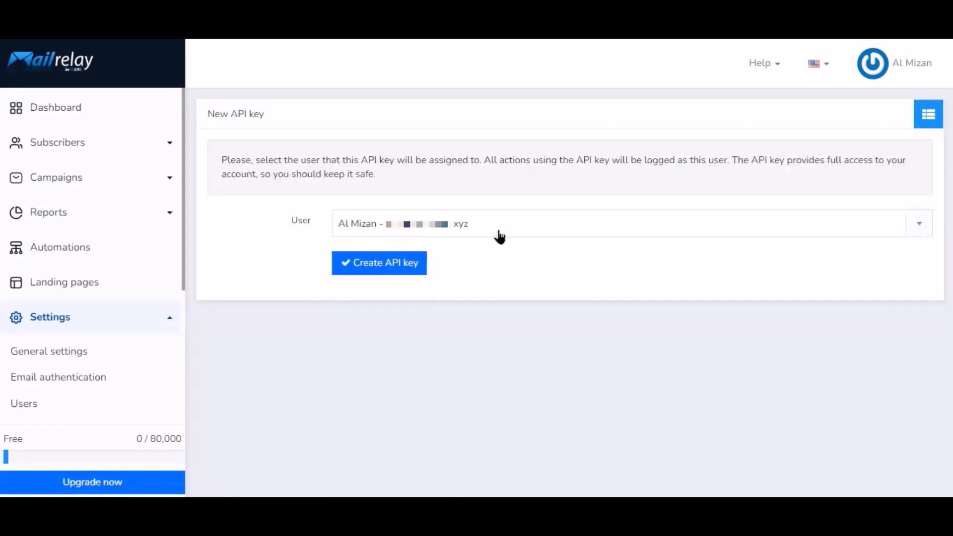
pyautogui.click(386, 267)
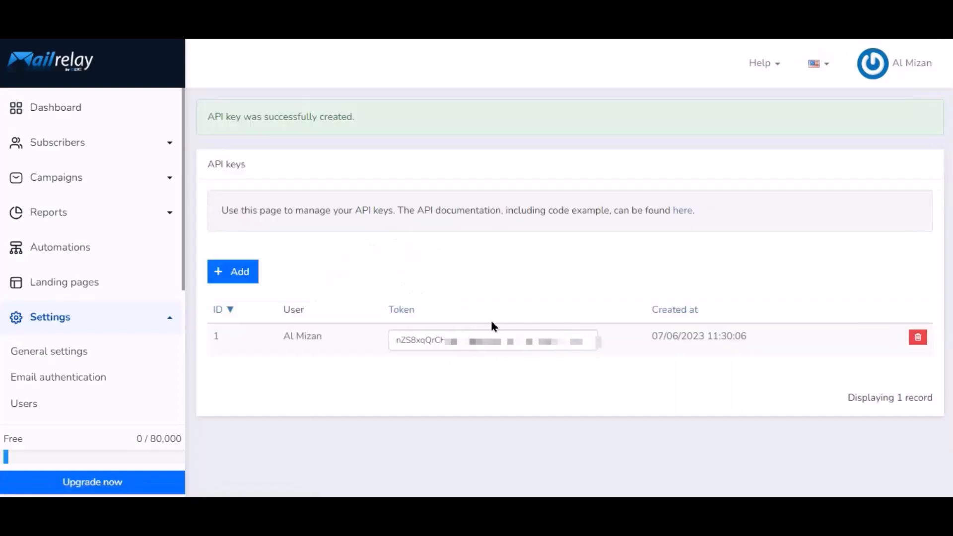
pyautogui.click(492, 335)
pyautogui.rightClick(491, 334)
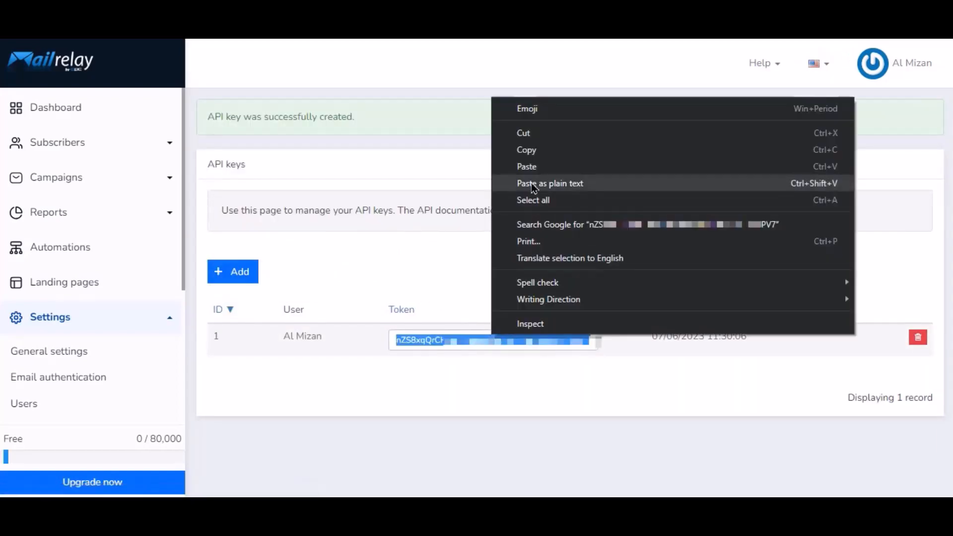
pyautogui.click(533, 157)
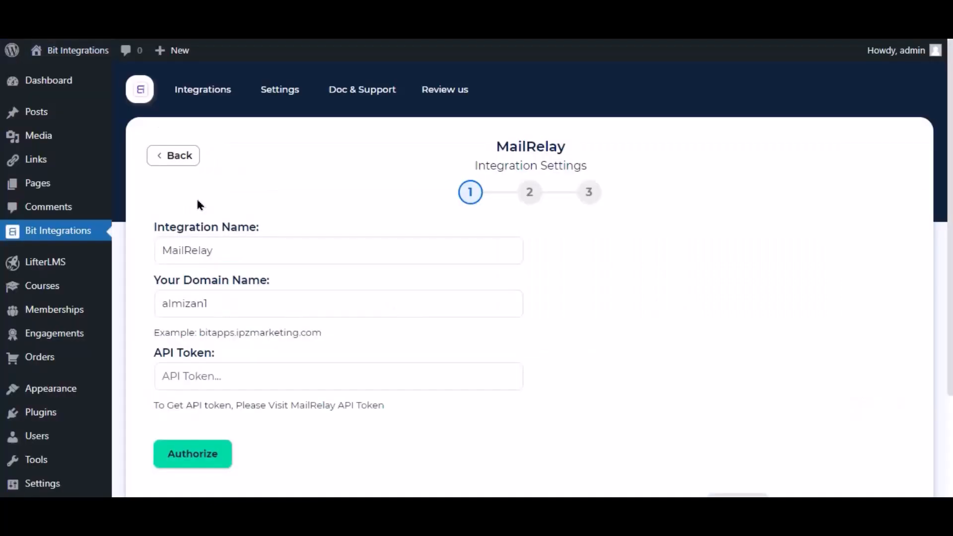
pyautogui.click(223, 386)
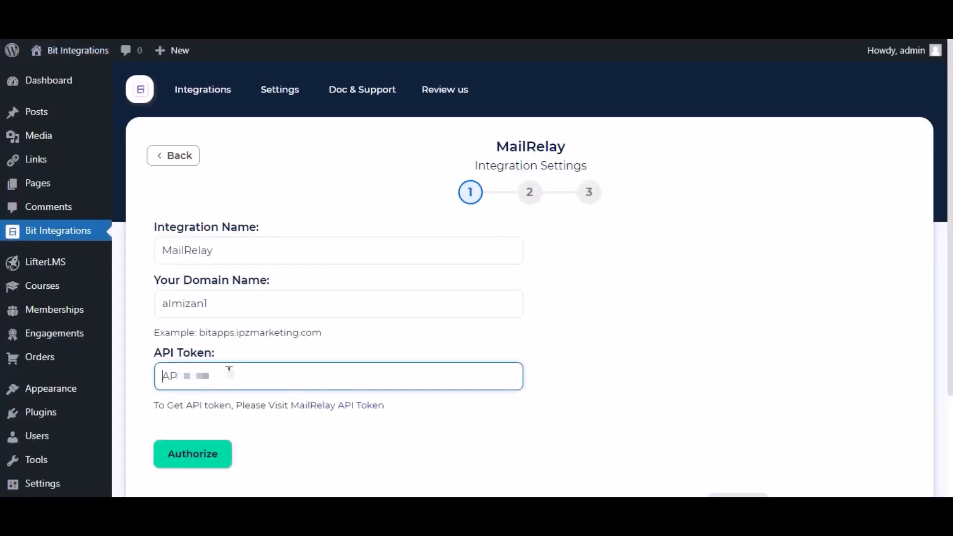
# Step: Paste the copied API token and authorize the MailRelay connection successfully
pyautogui.rightClick(230, 371)
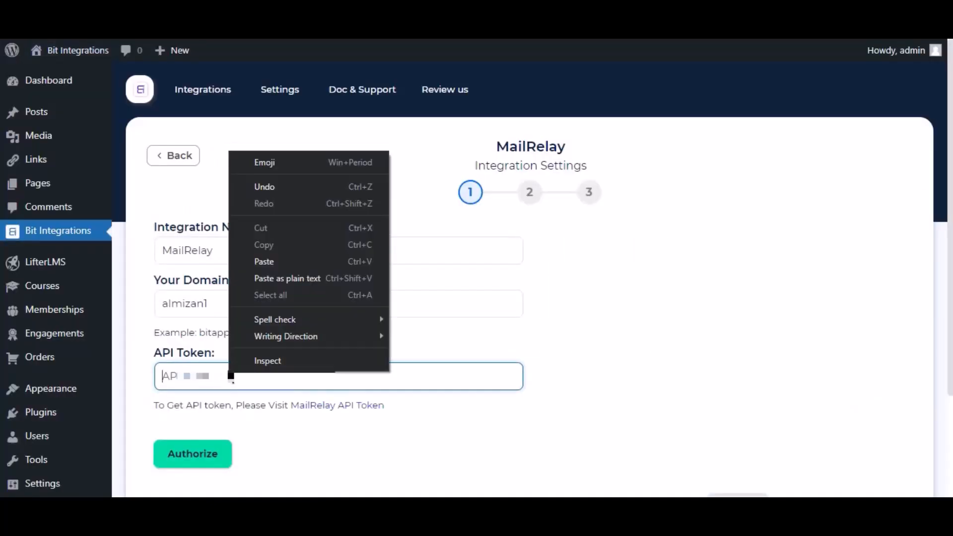
pyautogui.click(277, 263)
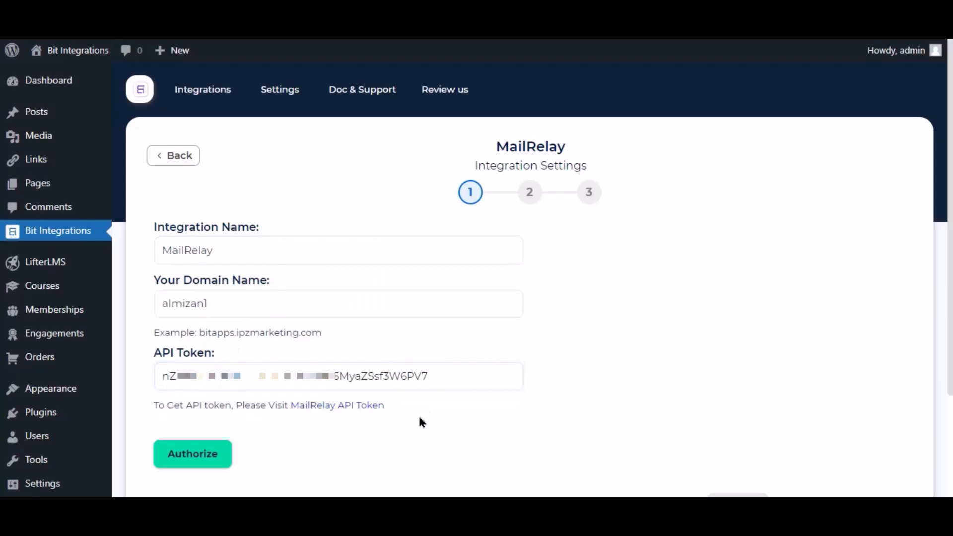
pyautogui.click(200, 457)
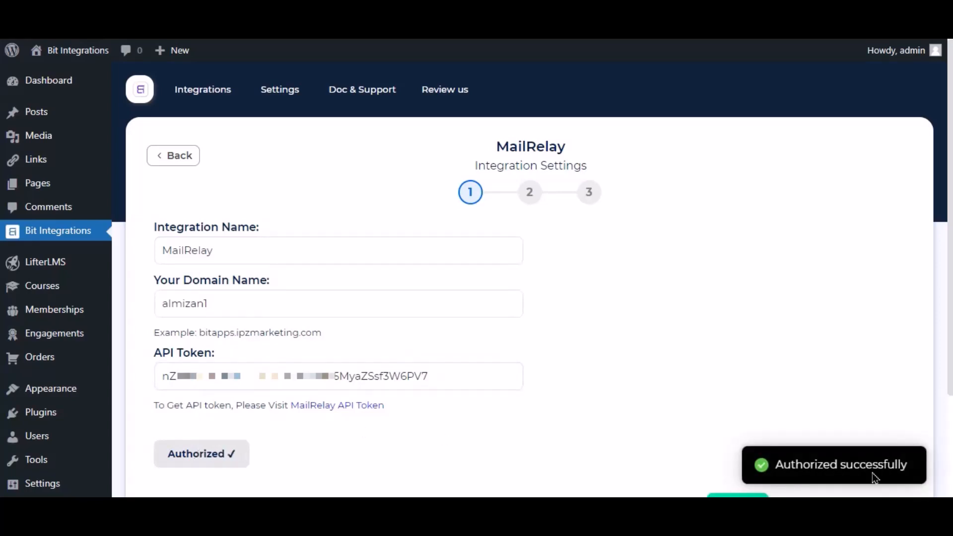
pyautogui.scroll(-3, 704, 406)
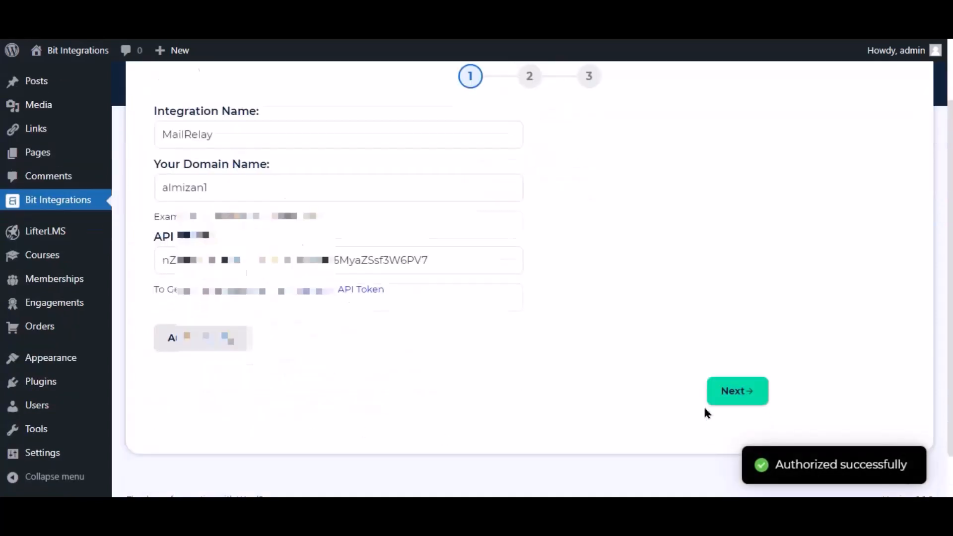
pyautogui.click(723, 380)
# Step: Set Subscriber Status to Active and map the form's Email field to Email
pyautogui.scroll(1, 332, 218)
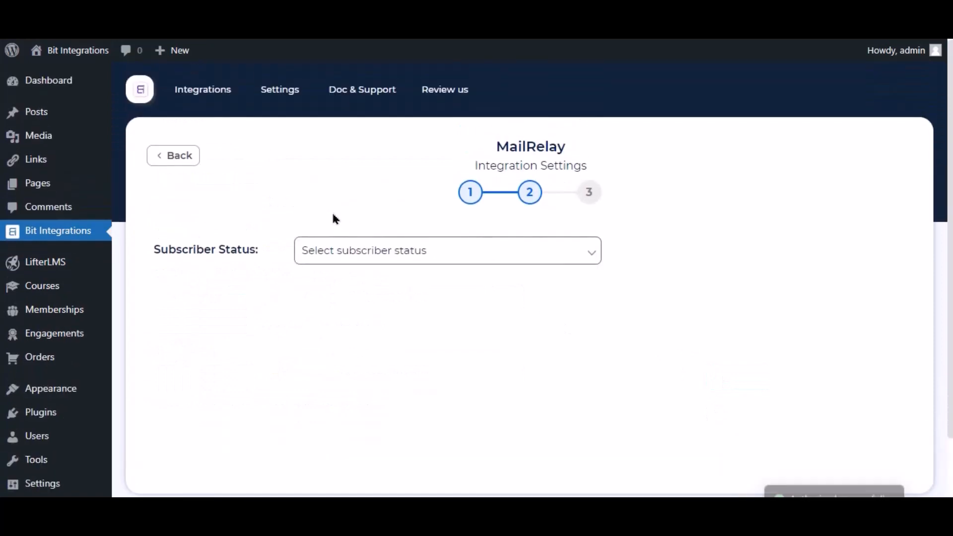
pyautogui.click(372, 250)
pyautogui.click(329, 284)
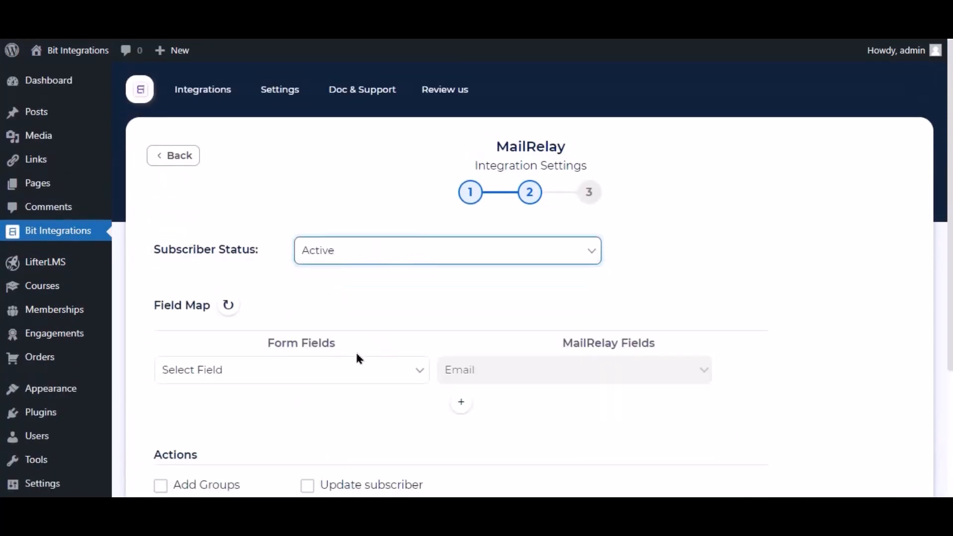
pyautogui.click(359, 370)
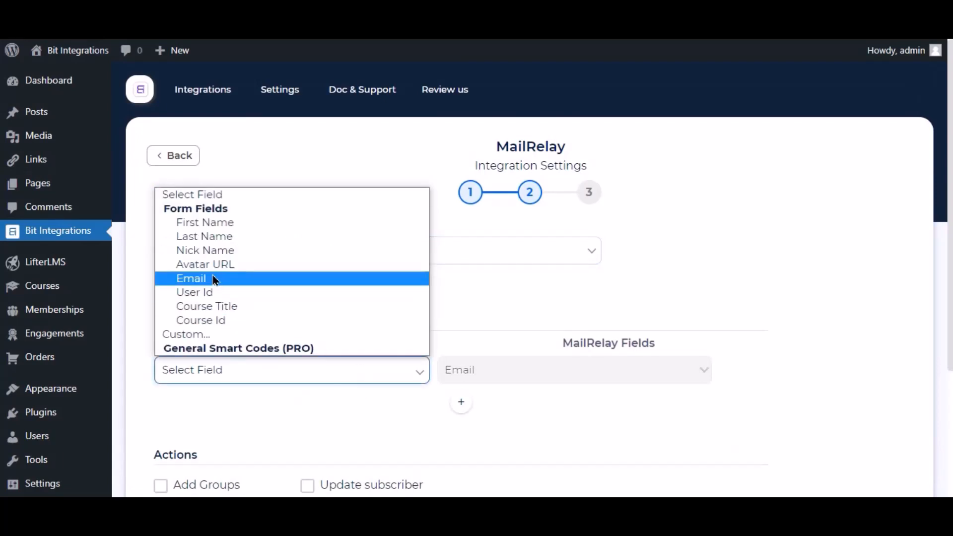
pyautogui.click(215, 279)
# Step: Add a second field mapping sending the form's Nick Name into MailRelay's Name
pyautogui.click(461, 404)
pyautogui.click(491, 406)
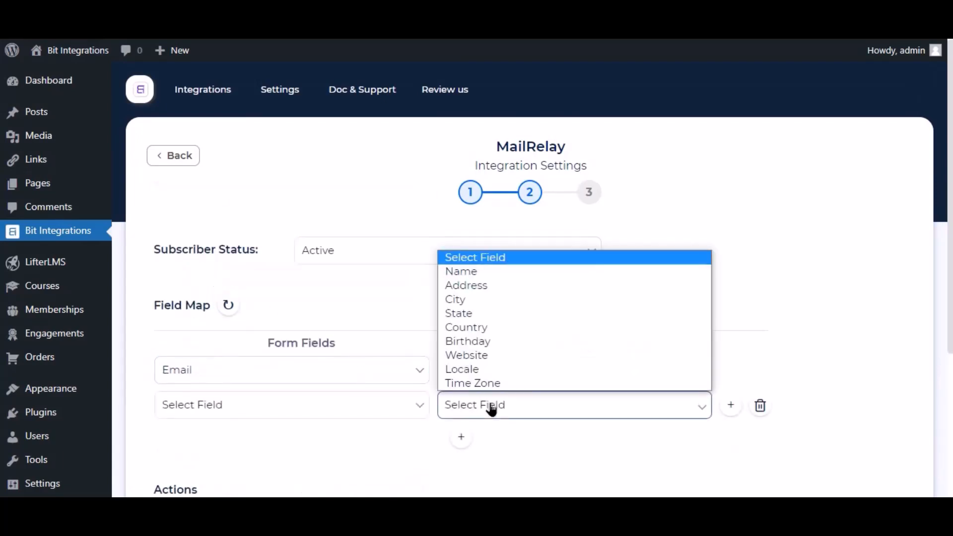
pyautogui.click(461, 271)
pyautogui.click(395, 410)
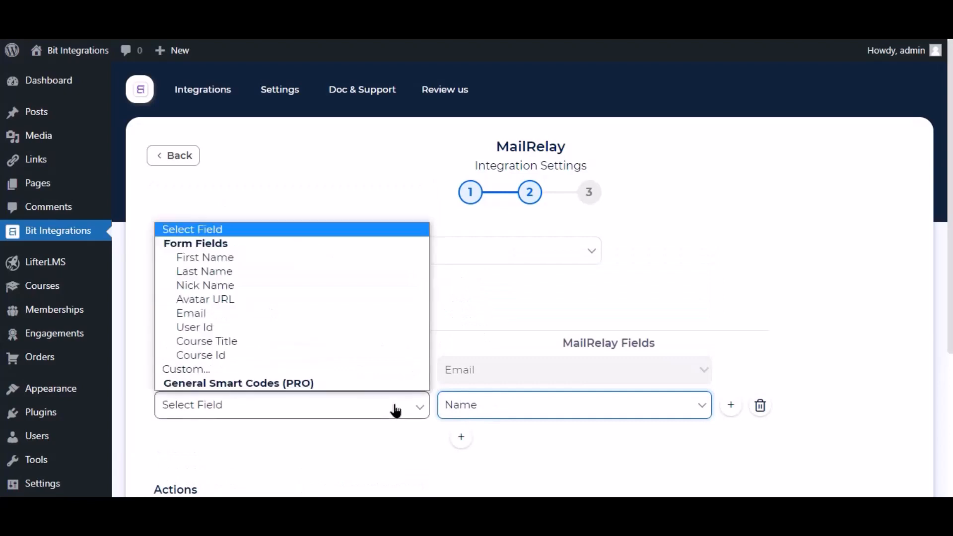
pyautogui.click(219, 291)
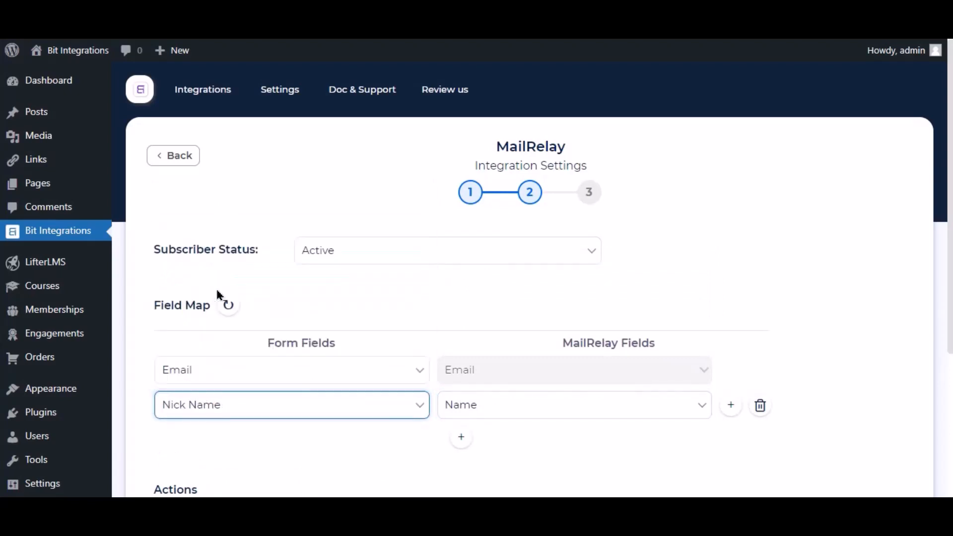
pyautogui.scroll(-4, 425, 319)
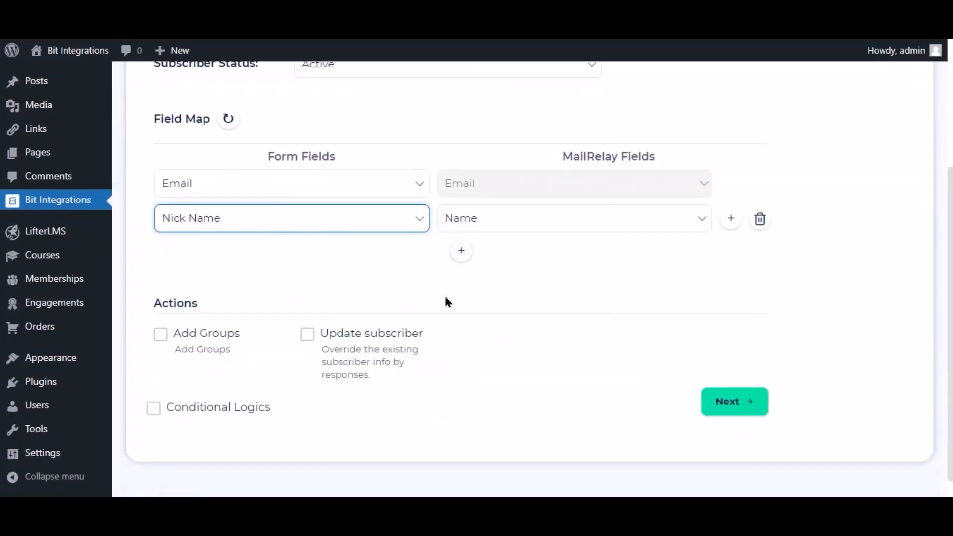
# Step: Leave Conditional Logics off and finish and save the integration
pyautogui.click(480, 276)
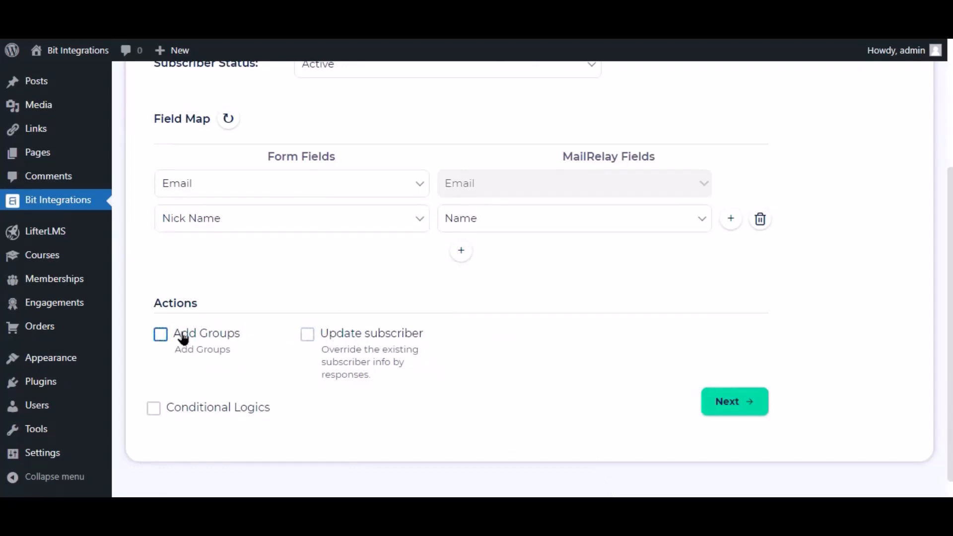
pyautogui.click(174, 415)
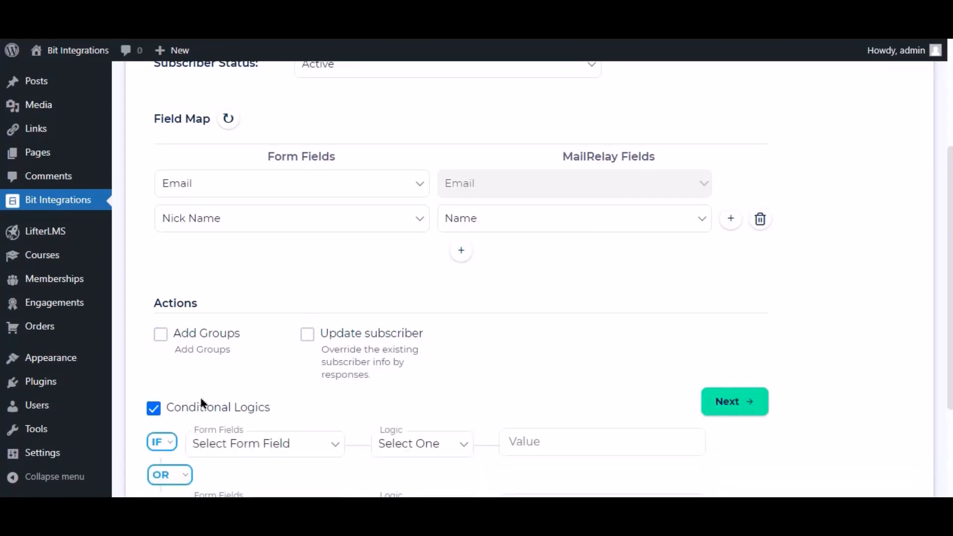
pyautogui.scroll(-3, 201, 397)
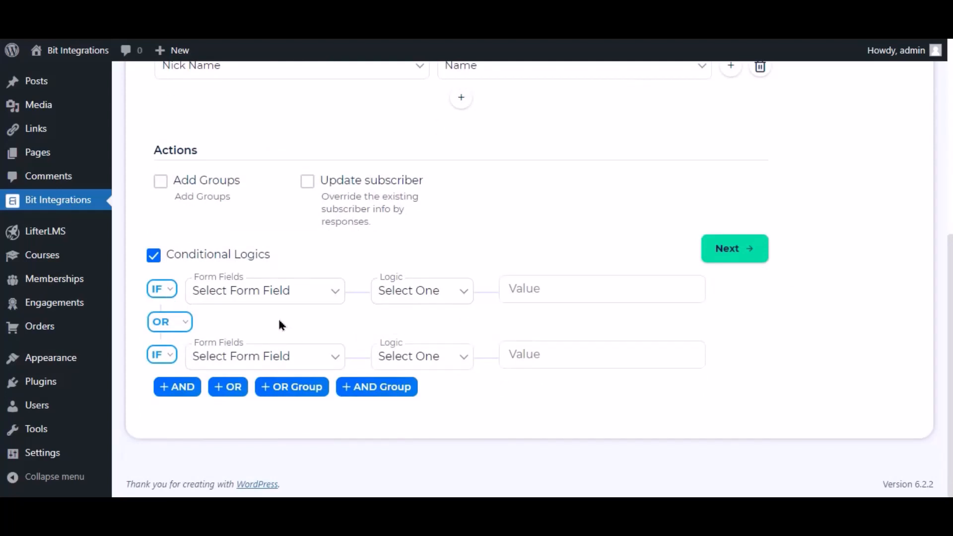
pyautogui.click(164, 256)
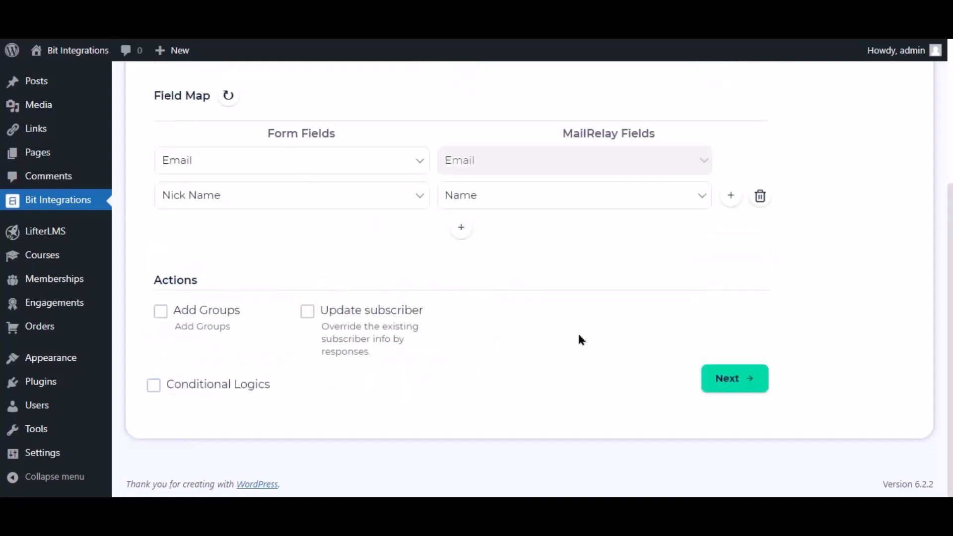
pyautogui.click(719, 382)
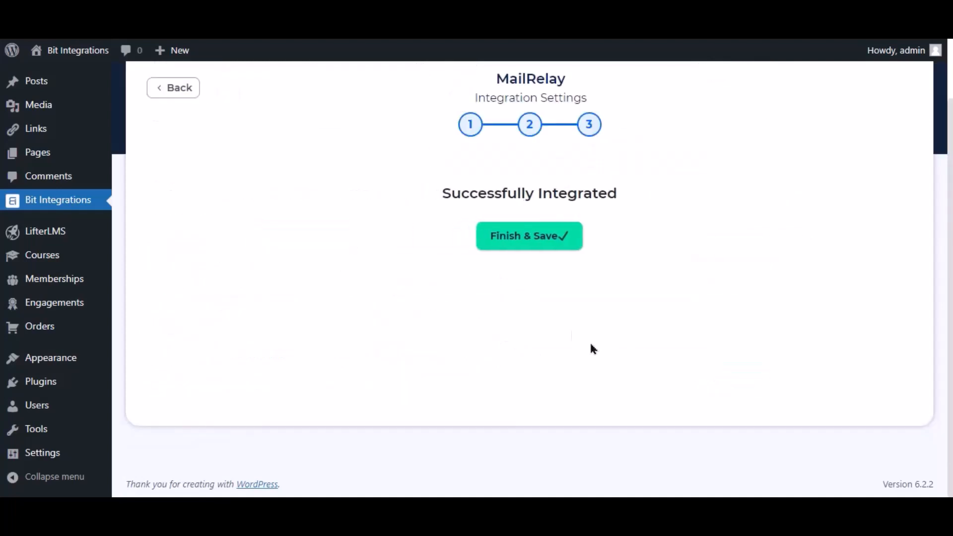
pyautogui.click(546, 241)
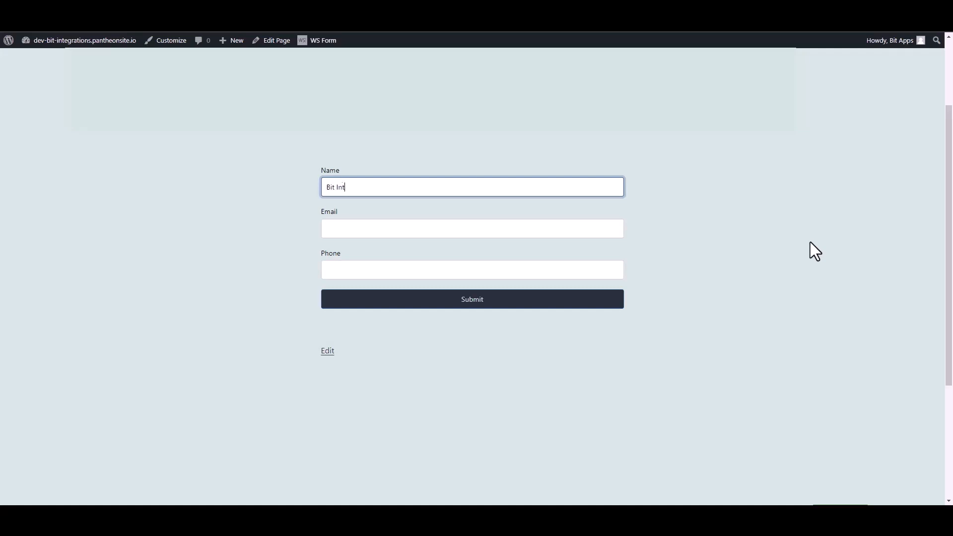
# Step: Submit a Contact Form entry named 'Bit Integrations' with a test e-mail address and phone number
pyautogui.write('egrations')
pyautogui.click(619, 226)
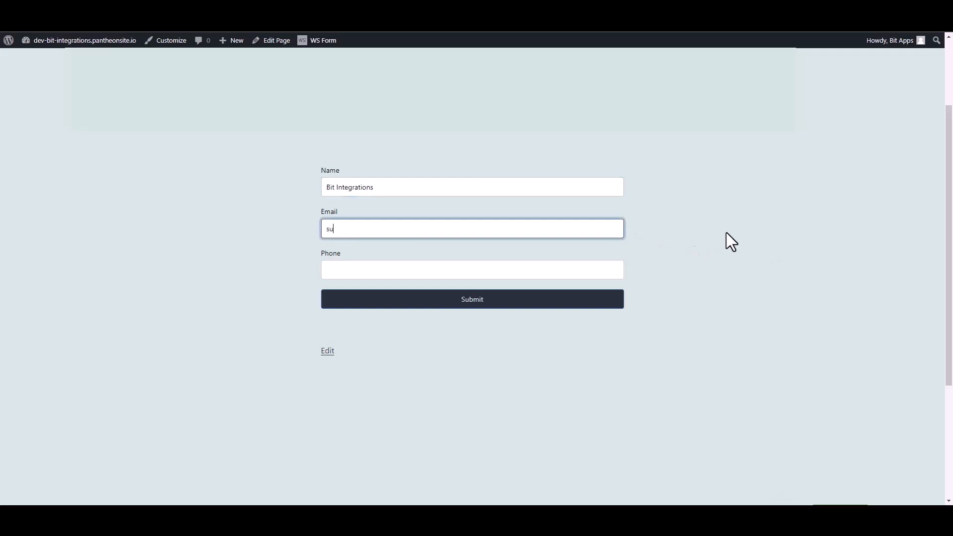
pyautogui.click(621, 276)
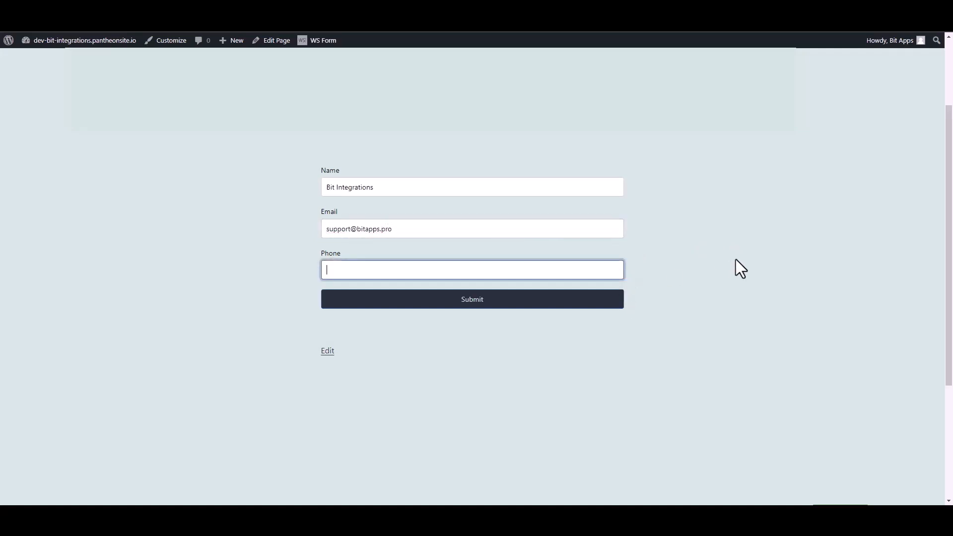
pyautogui.write('444555666')
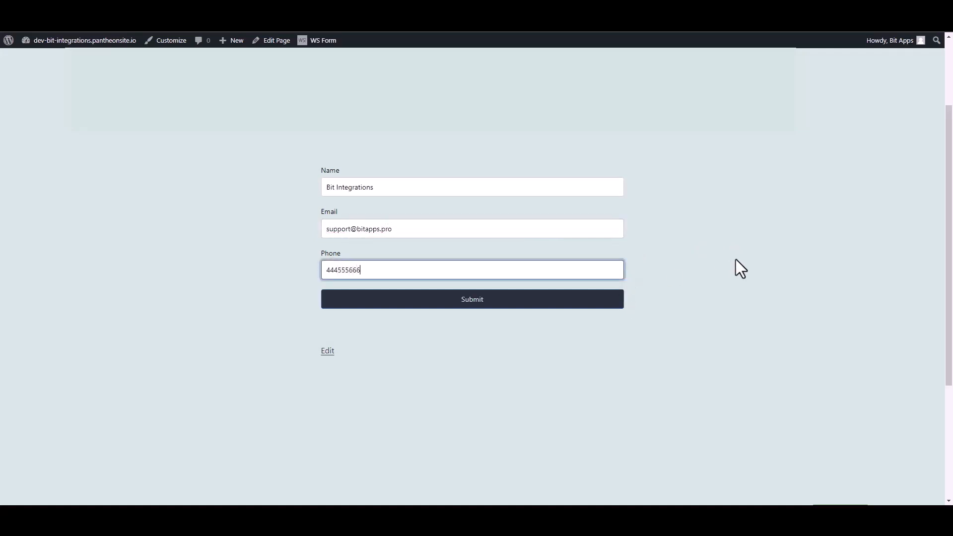
pyautogui.click(617, 302)
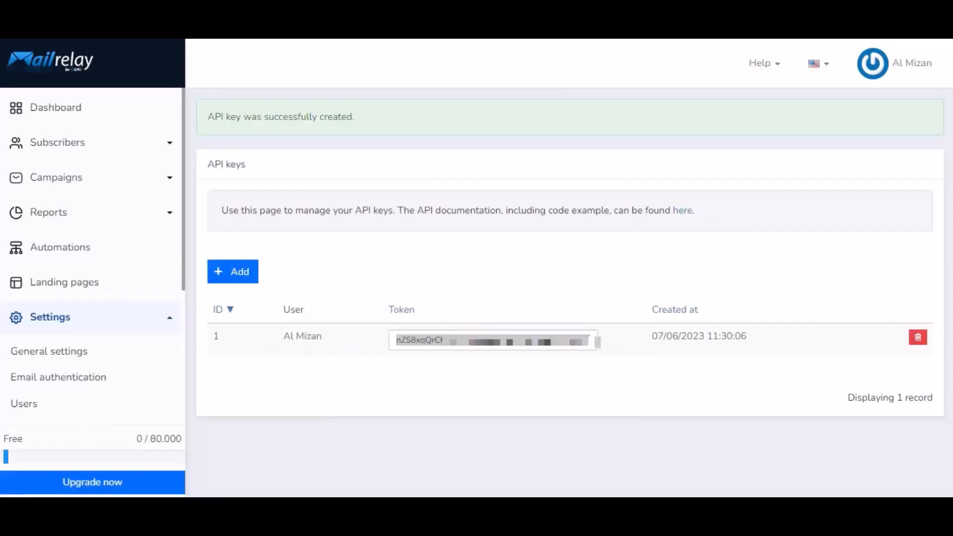
# Step: Open MailRelay's Subscribers list to find the Bit Integrations test contact listed as Active
pyautogui.click(61, 146)
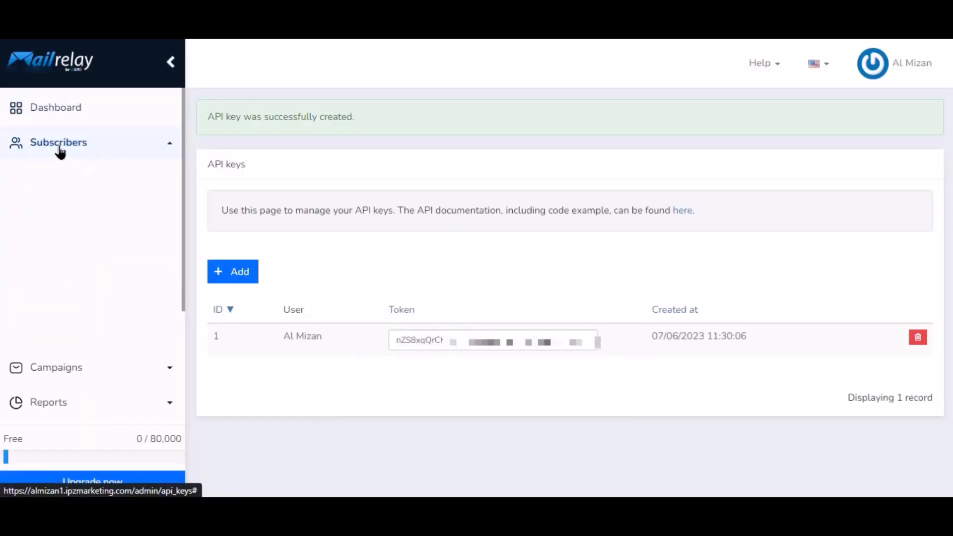
pyautogui.click(70, 177)
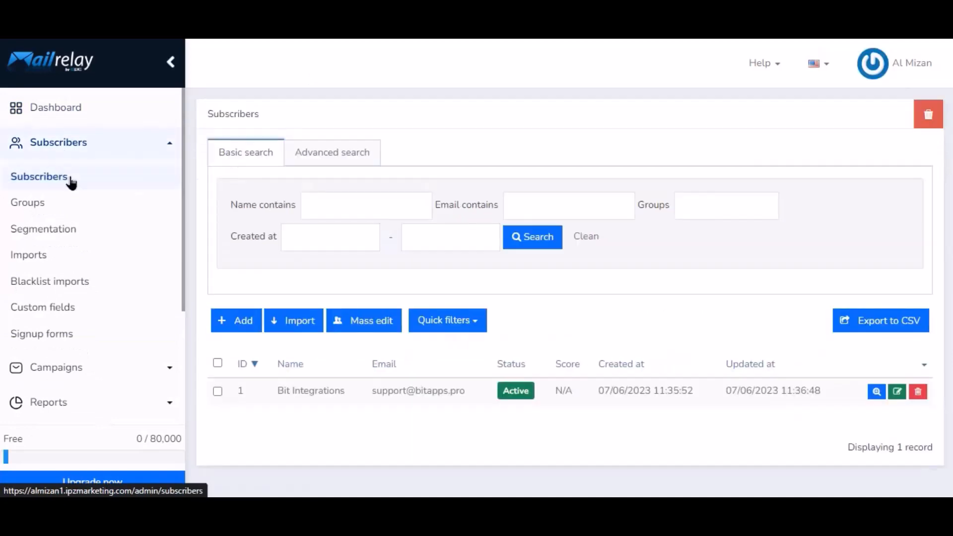